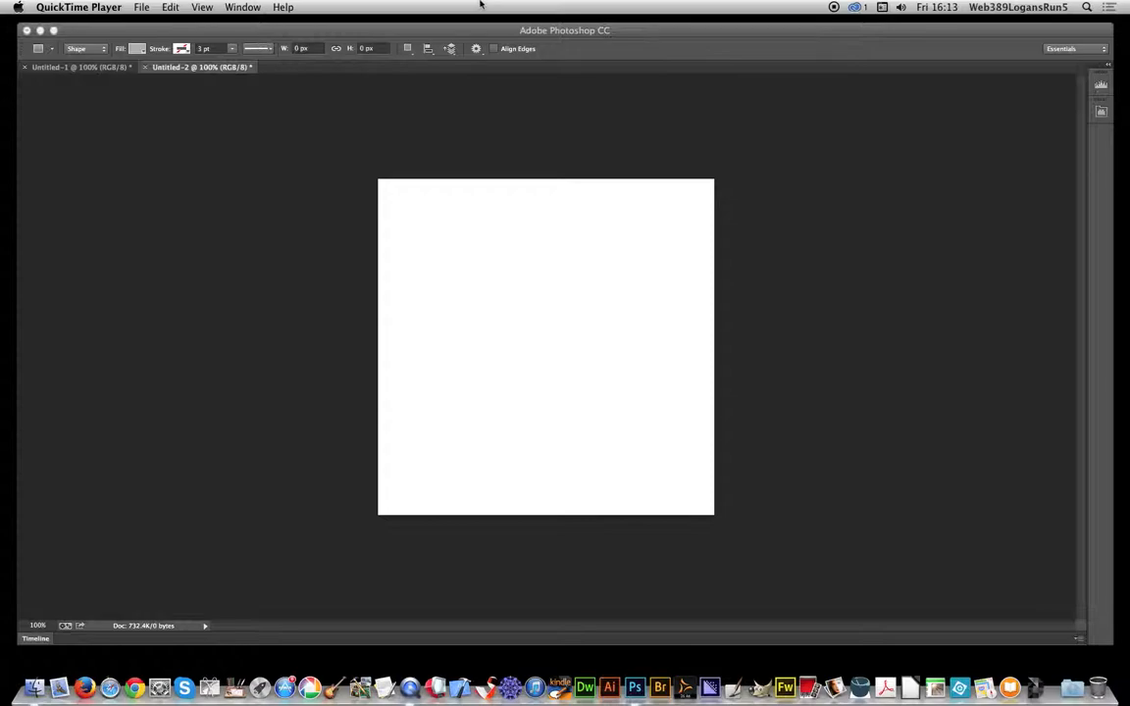
- Define a new pattern from the small grey rectangle tile in Untitled-1, keeping the suggested pattern name
{"action": "left_click", "coordinate": [449, 31]}
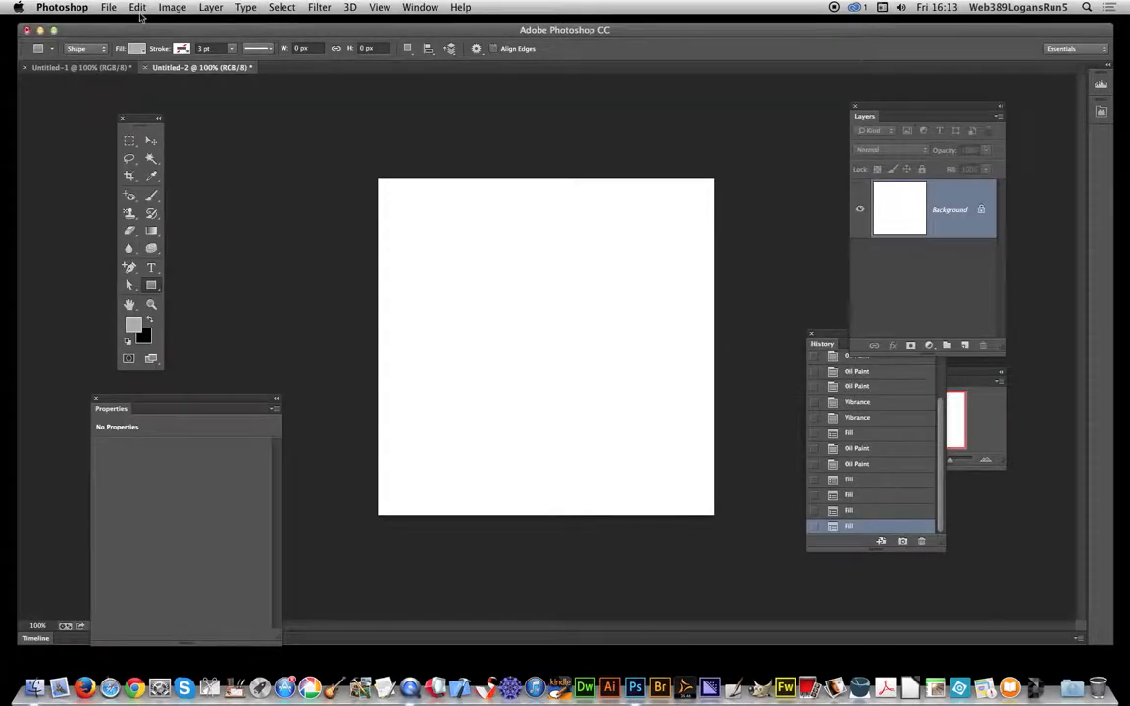
{"action": "left_click", "coordinate": [87, 66]}
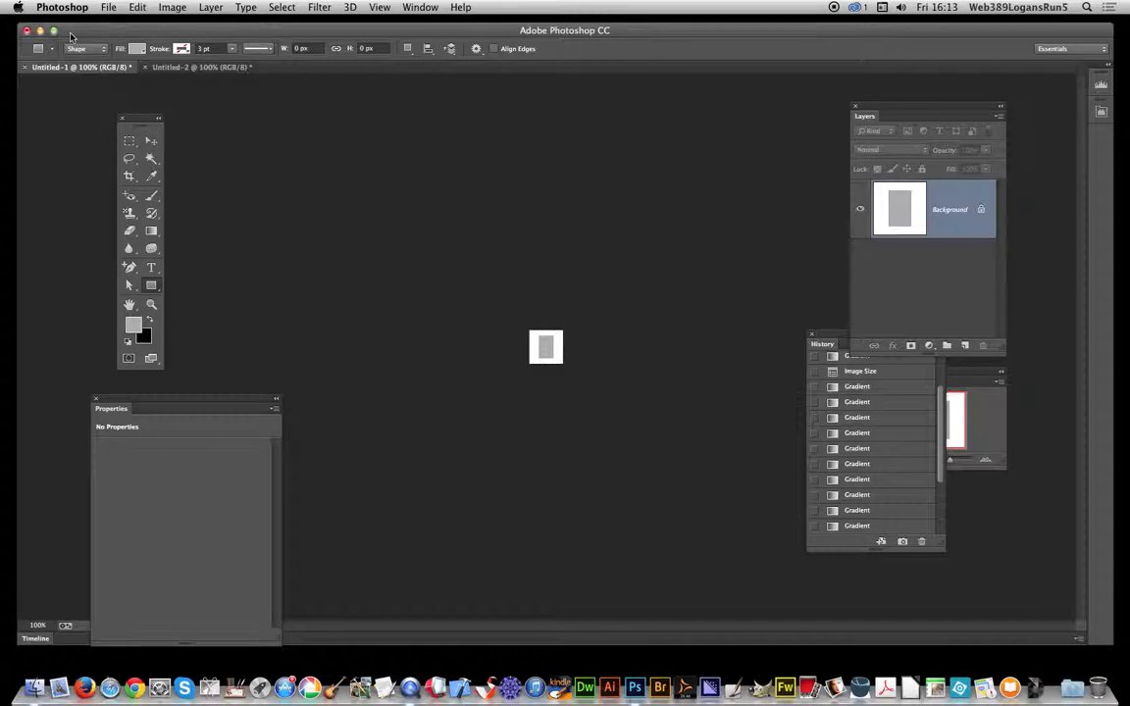
{"action": "left_click", "coordinate": [147, 7]}
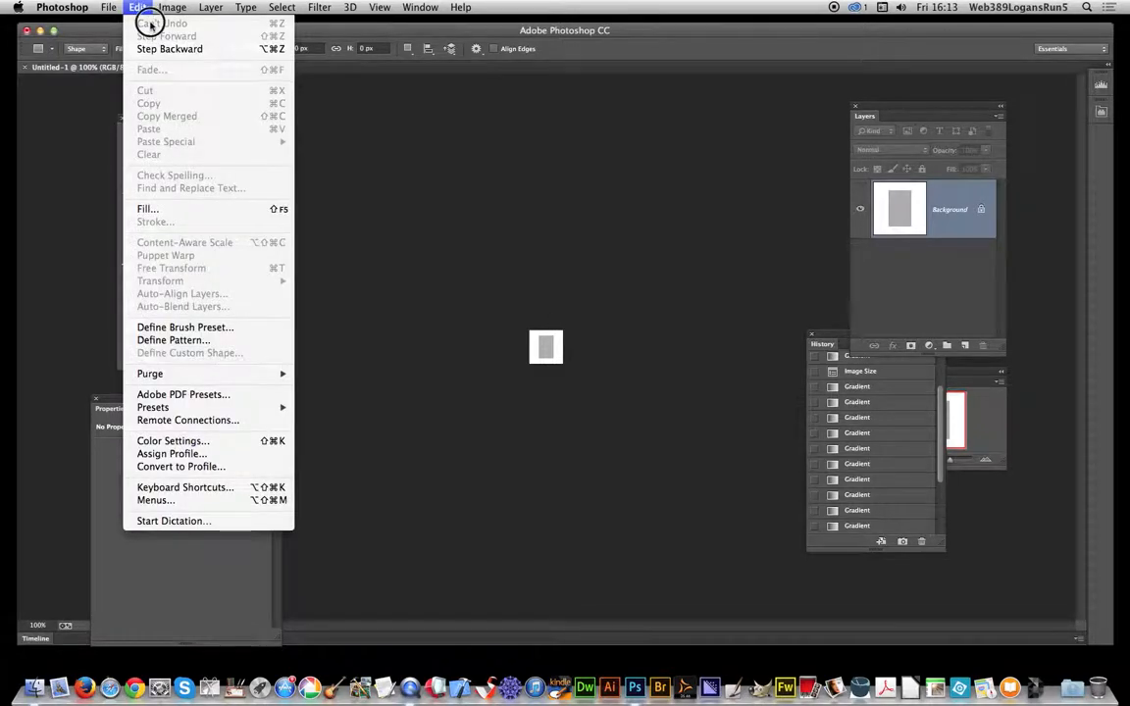
{"action": "left_click", "coordinate": [196, 341]}
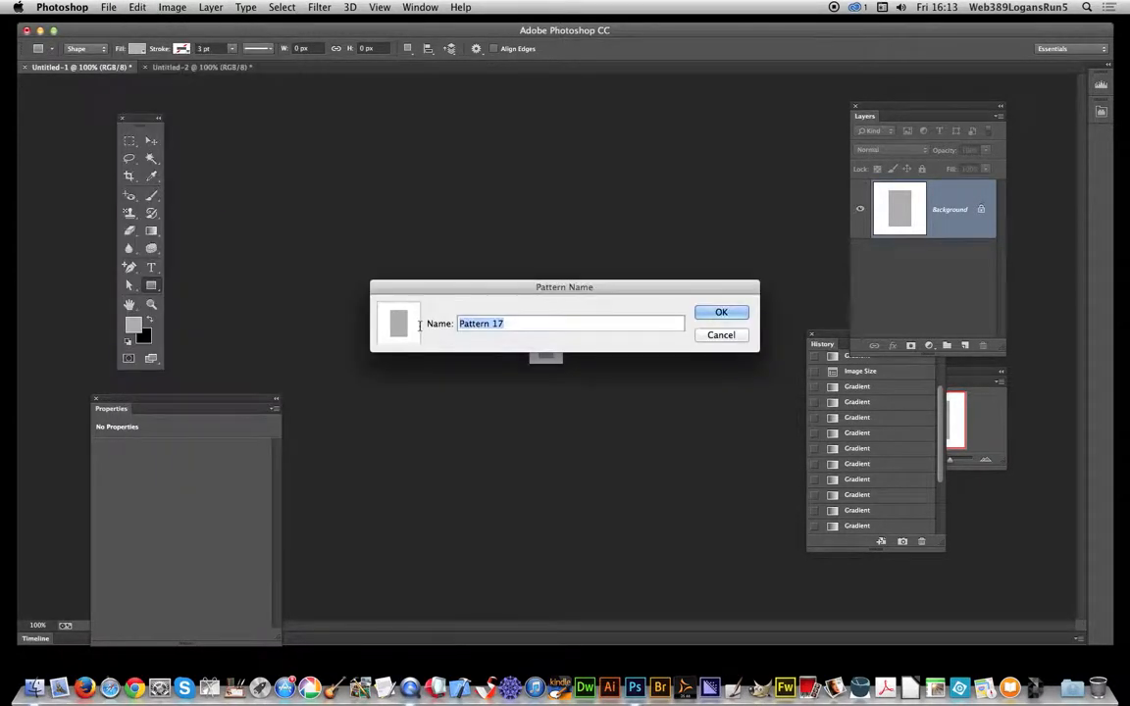
{"action": "left_click", "coordinate": [651, 282]}
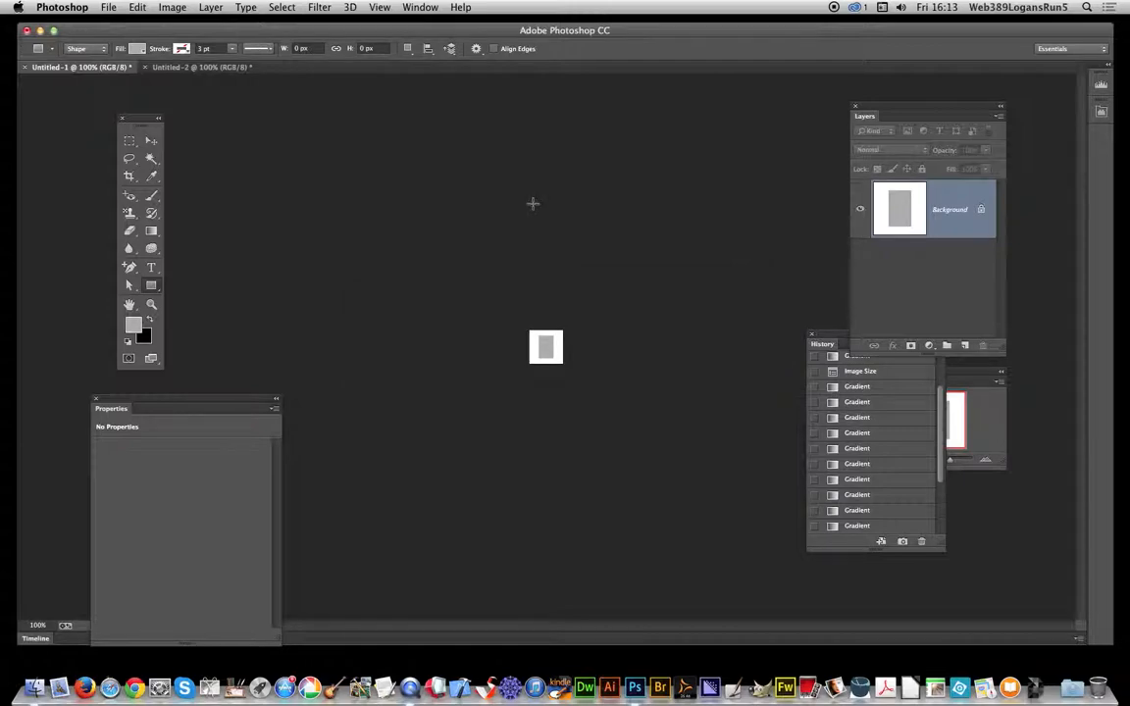
- Set up a pattern fill for the Untitled-2 canvas using the newly defined grey rectangle pattern
{"action": "left_click", "coordinate": [201, 67]}
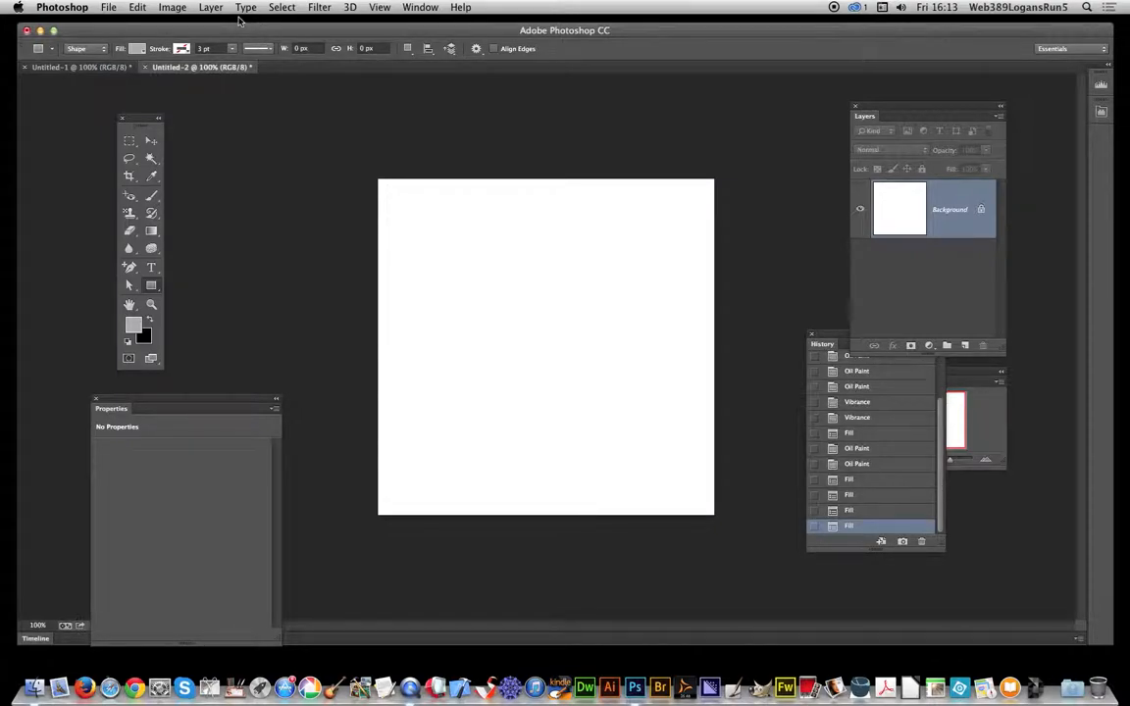
{"action": "left_click", "coordinate": [138, 7]}
{"action": "mouse_move", "coordinate": [172, 7]}
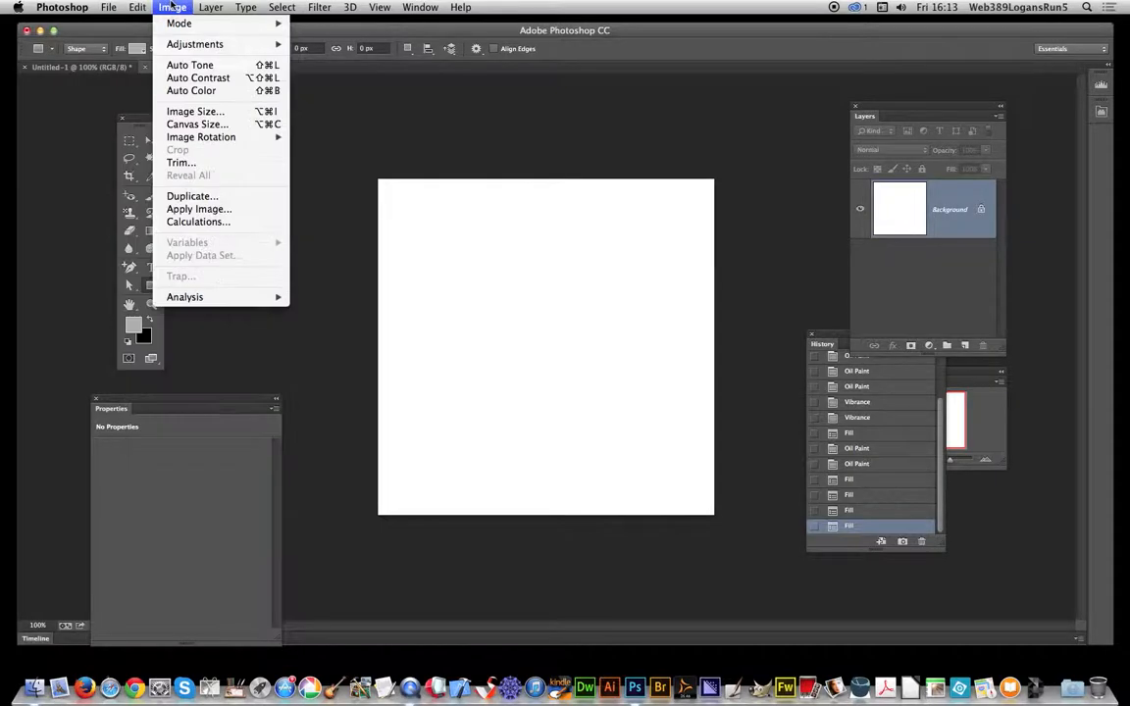
{"action": "mouse_move", "coordinate": [138, 7]}
{"action": "left_click", "coordinate": [152, 209]}
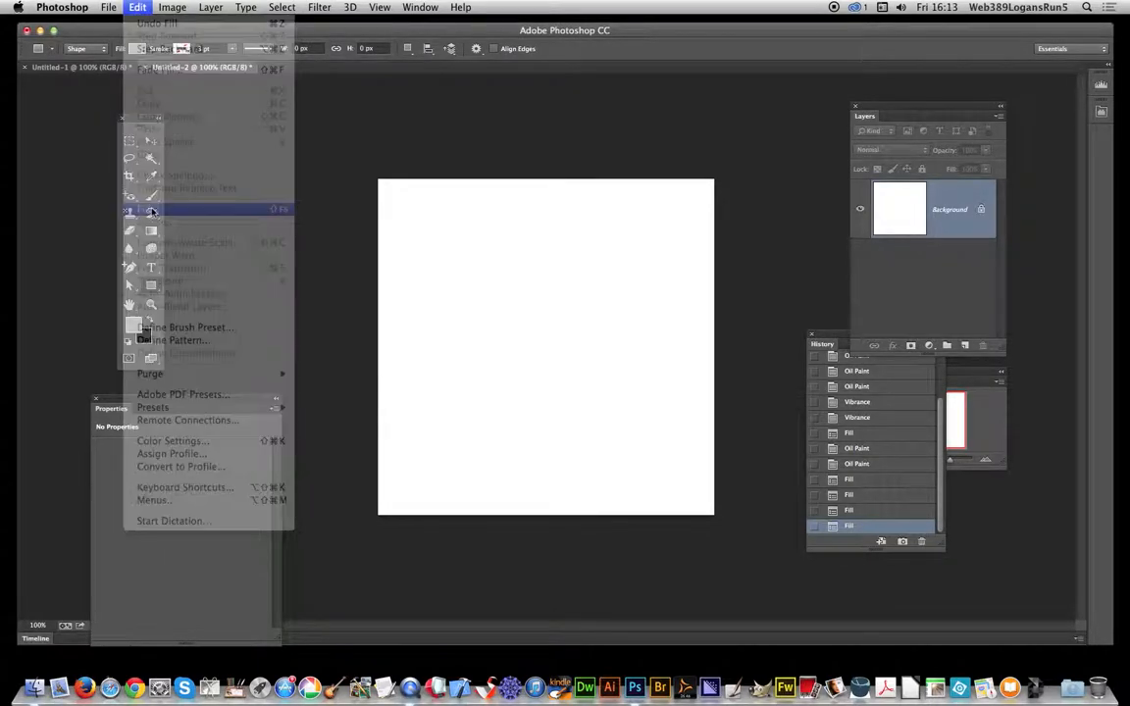
{"action": "left_click", "coordinate": [525, 272]}
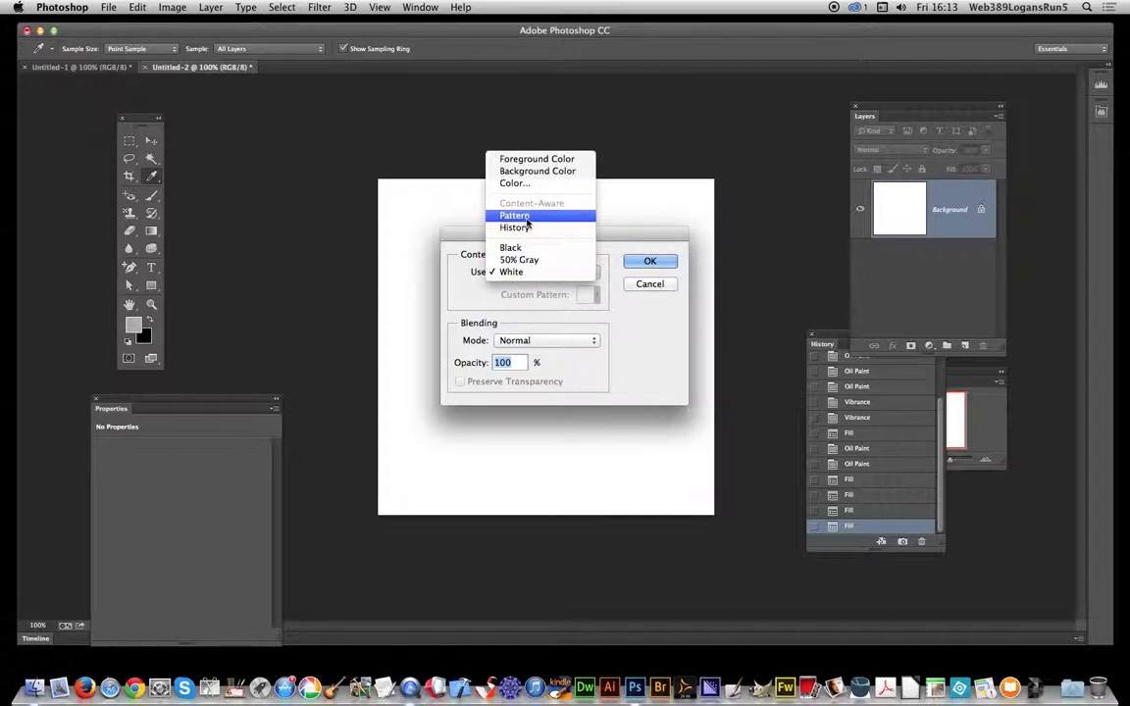
{"action": "left_click", "coordinate": [526, 216]}
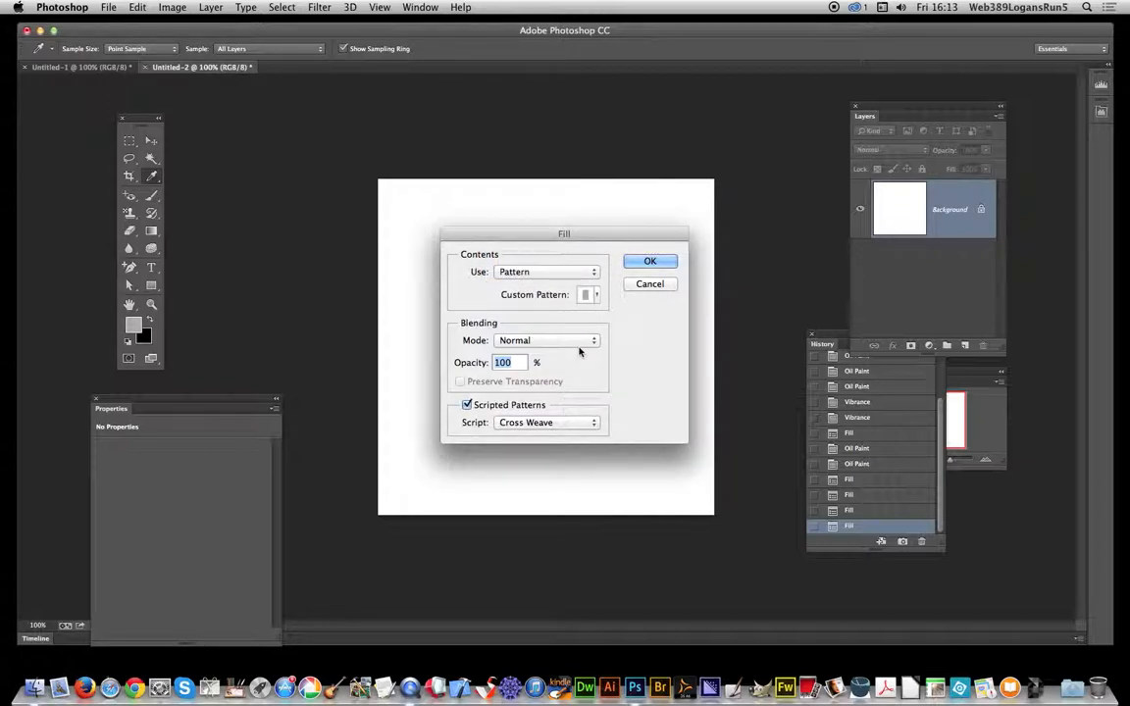
{"action": "left_click", "coordinate": [598, 295]}
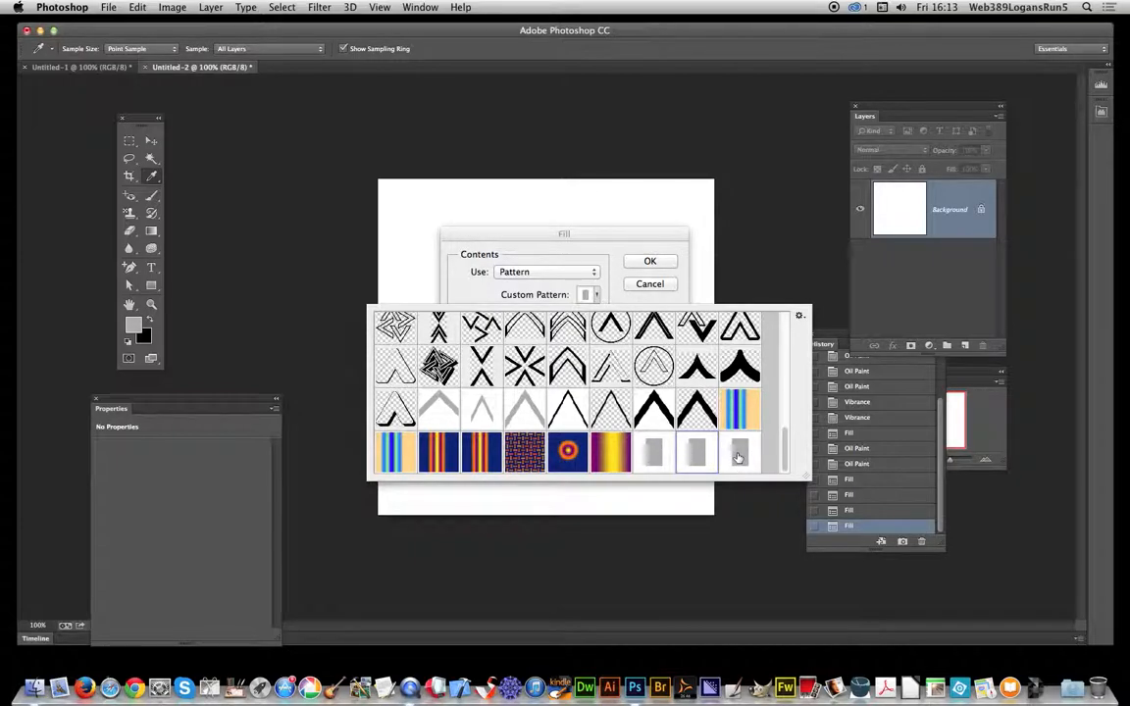
{"action": "left_click", "coordinate": [601, 235]}
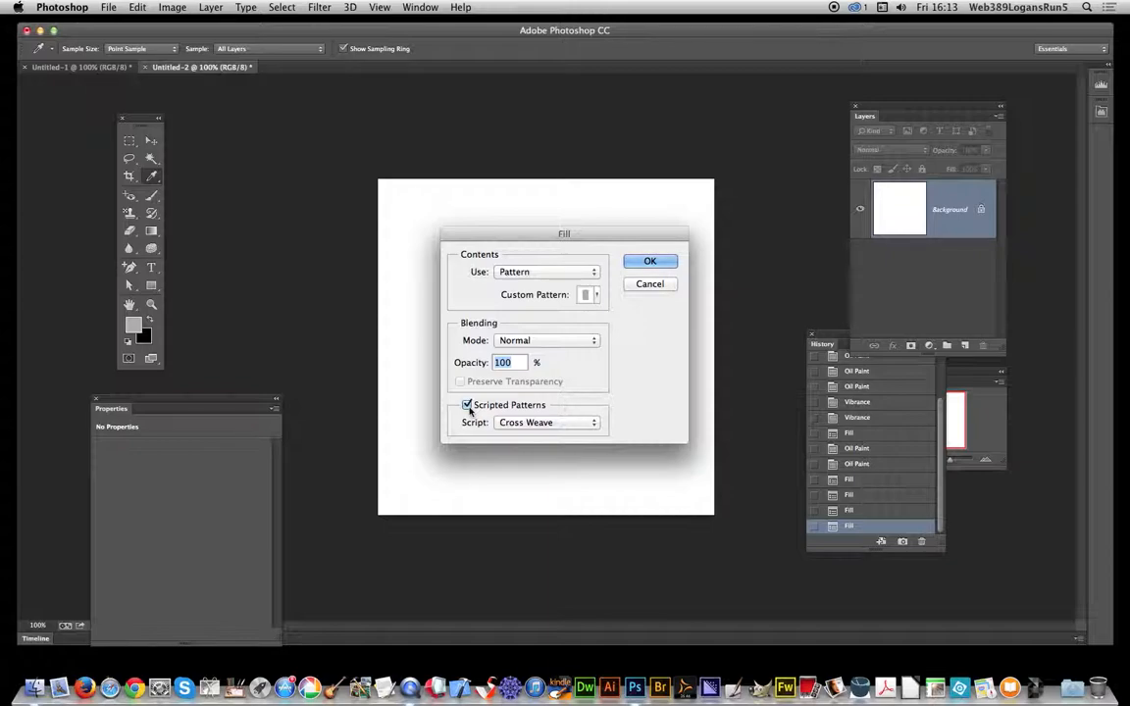
- Fill the canvas with the scripted pattern set to Cross Weave, in Normal mode at 100% opacity
{"action": "left_click", "coordinate": [547, 426]}
{"action": "left_click", "coordinate": [545, 424]}
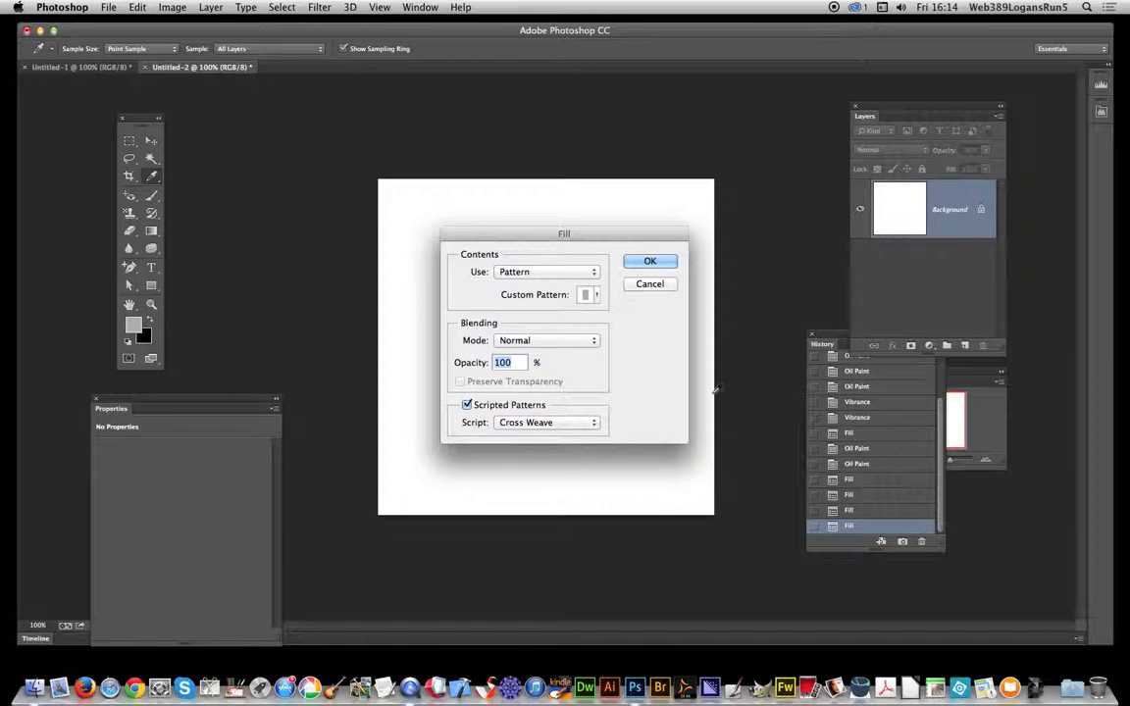
{"action": "left_click", "coordinate": [645, 263]}
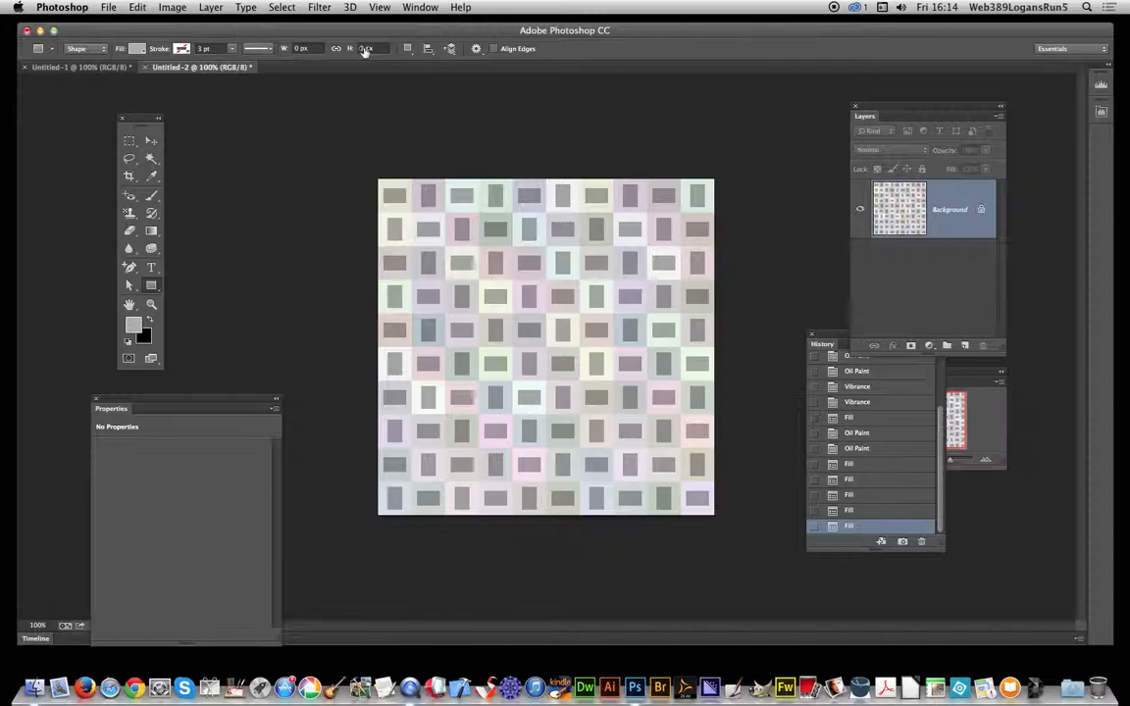
- Apply a Vibrance adjustment to the woven pattern with vibrance +100 and saturation +100
{"action": "left_click", "coordinate": [174, 6]}
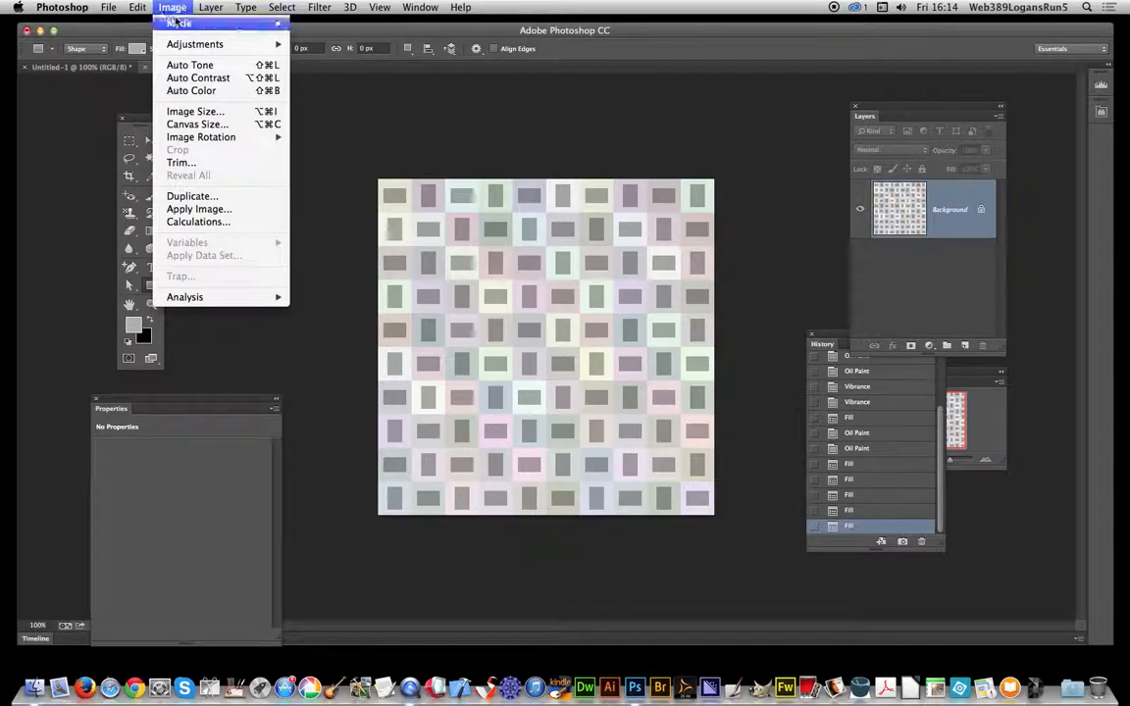
{"action": "mouse_move", "coordinate": [201, 44]}
{"action": "left_click", "coordinate": [341, 104]}
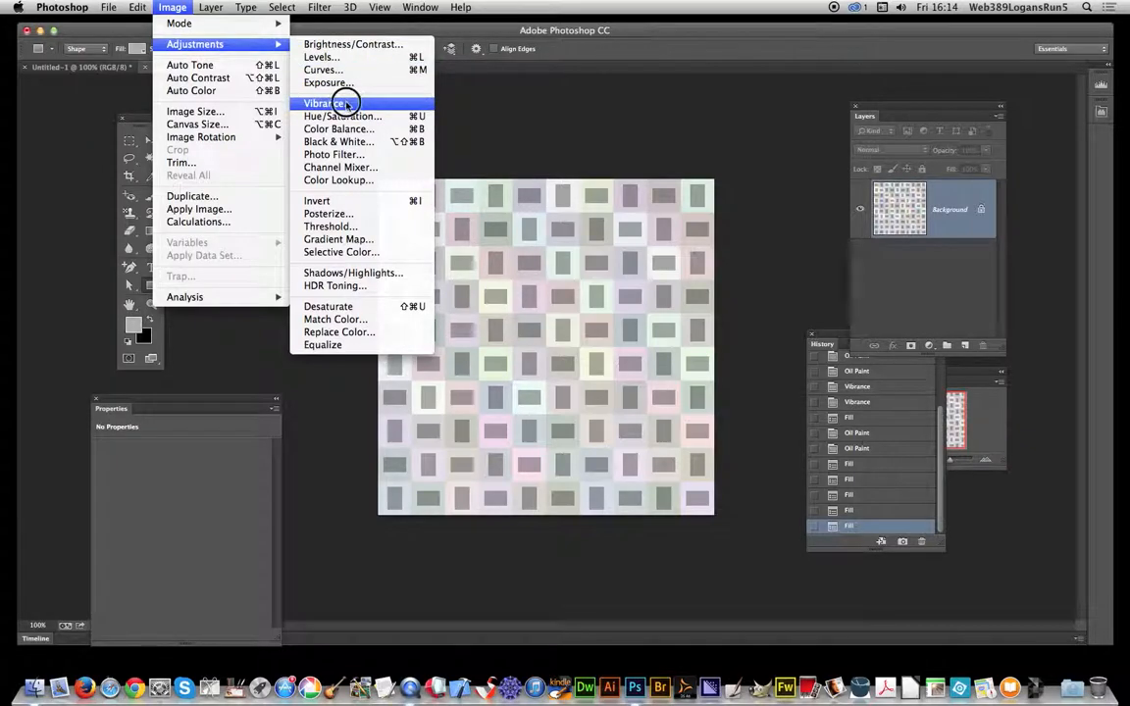
{"action": "left_click_drag", "start_coordinate": [665, 330], "coordinate": [731, 330]}
{"action": "left_click_drag", "start_coordinate": [690, 369], "coordinate": [731, 371]}
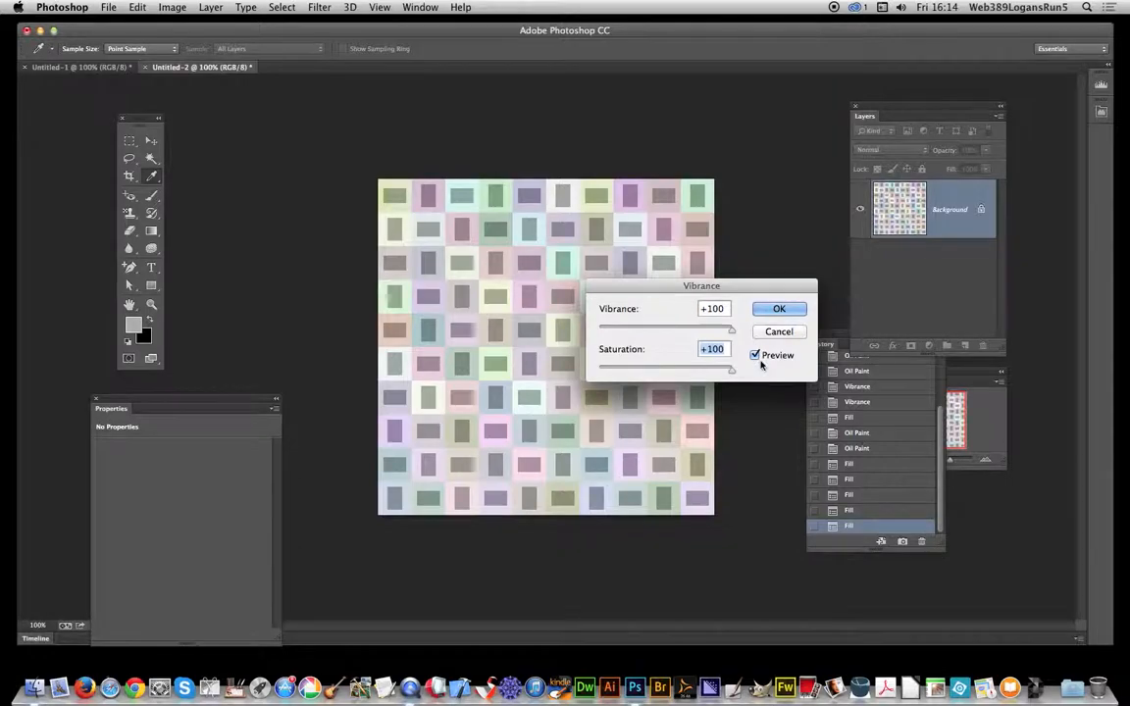
{"action": "left_click", "coordinate": [773, 312]}
{"action": "key", "text": "u"}
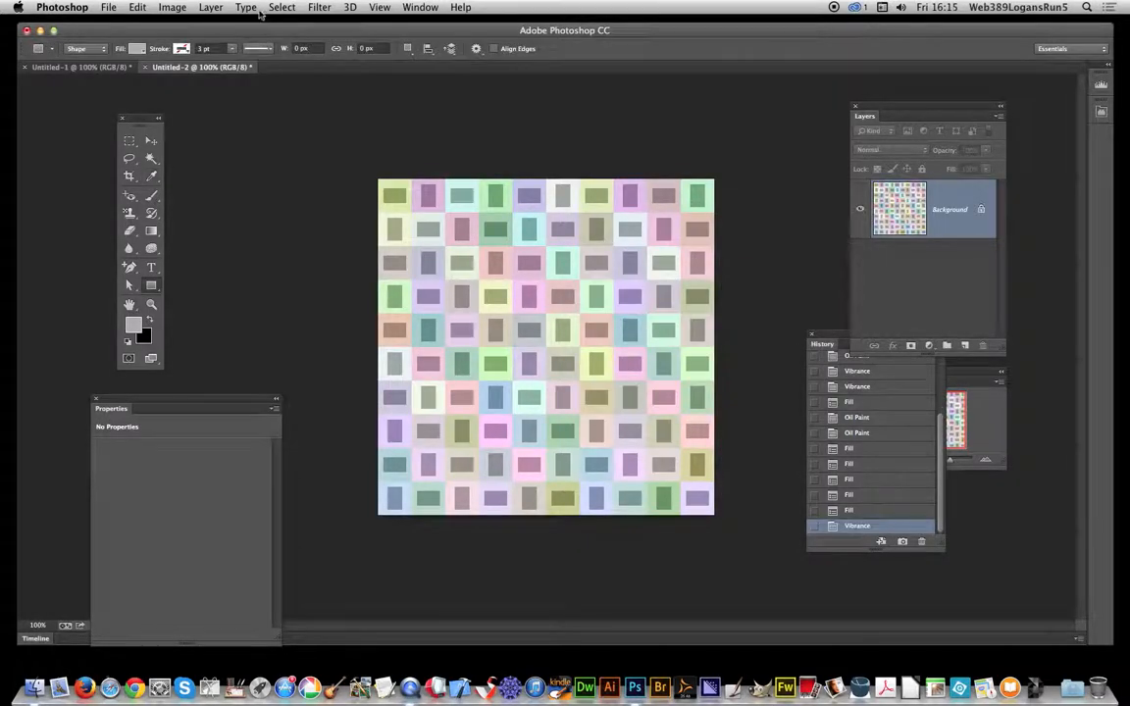
- Apply a second Vibrance adjustment with both vibrance and saturation raised to their maximum
{"action": "left_click", "coordinate": [177, 8]}
{"action": "mouse_move", "coordinate": [257, 44]}
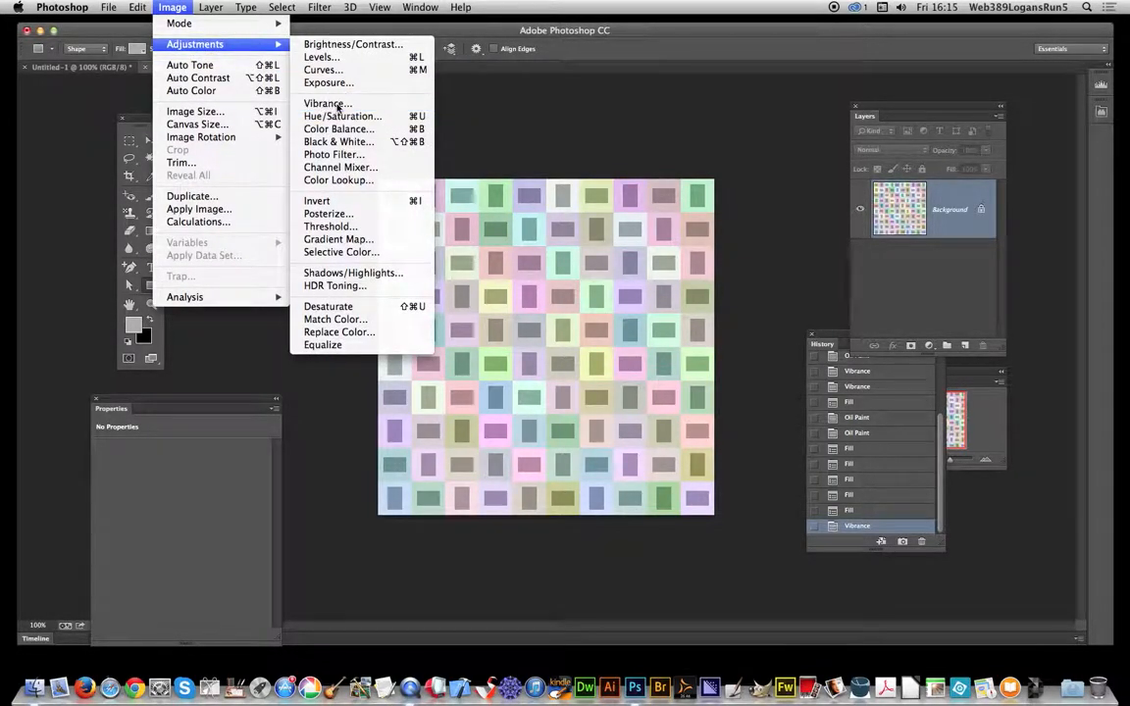
{"action": "left_click", "coordinate": [337, 106]}
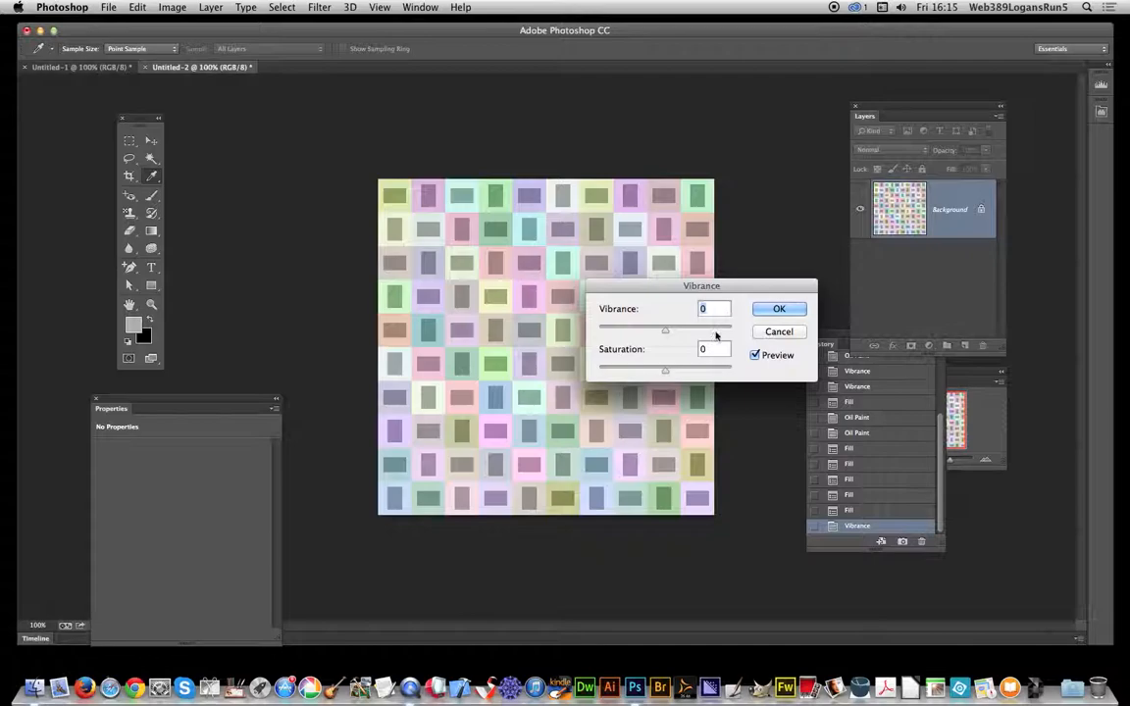
{"action": "left_click_drag", "start_coordinate": [714, 331], "coordinate": [731, 331]}
{"action": "left_click_drag", "start_coordinate": [717, 374], "coordinate": [743, 371]}
{"action": "left_click", "coordinate": [770, 309]}
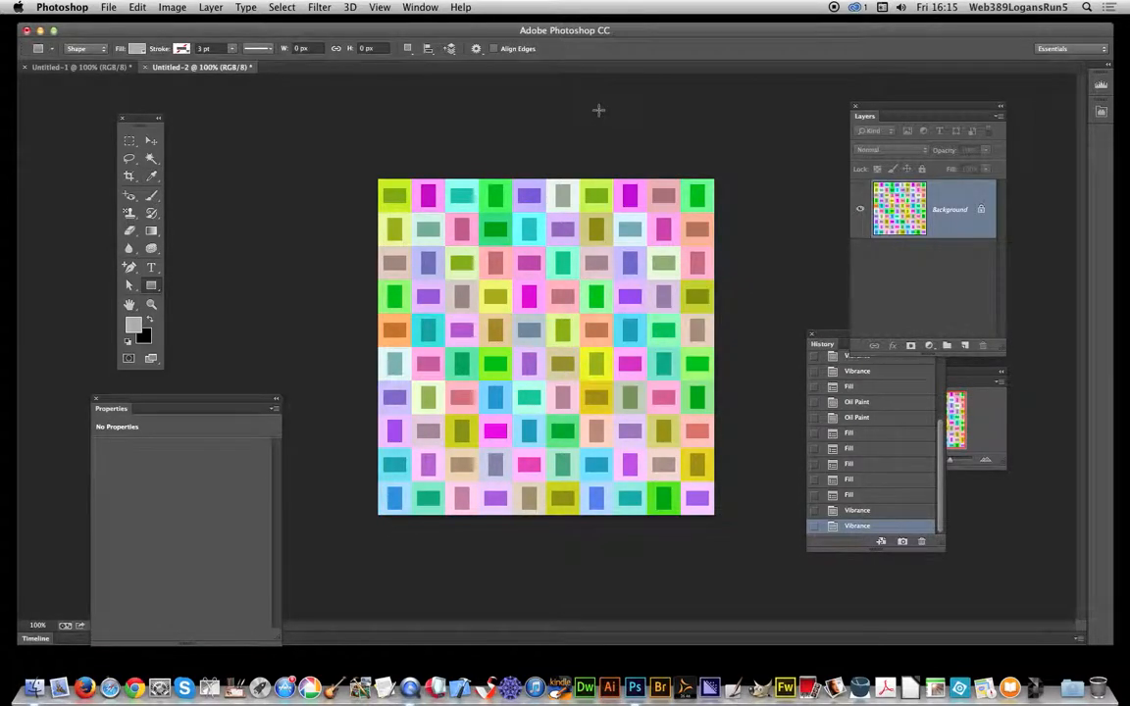
- Preview the Plaster, Halftone Pattern, Chrome and Bas Relief sketch effects on the pattern in the Filter Gallery
{"action": "left_click", "coordinate": [320, 7]}
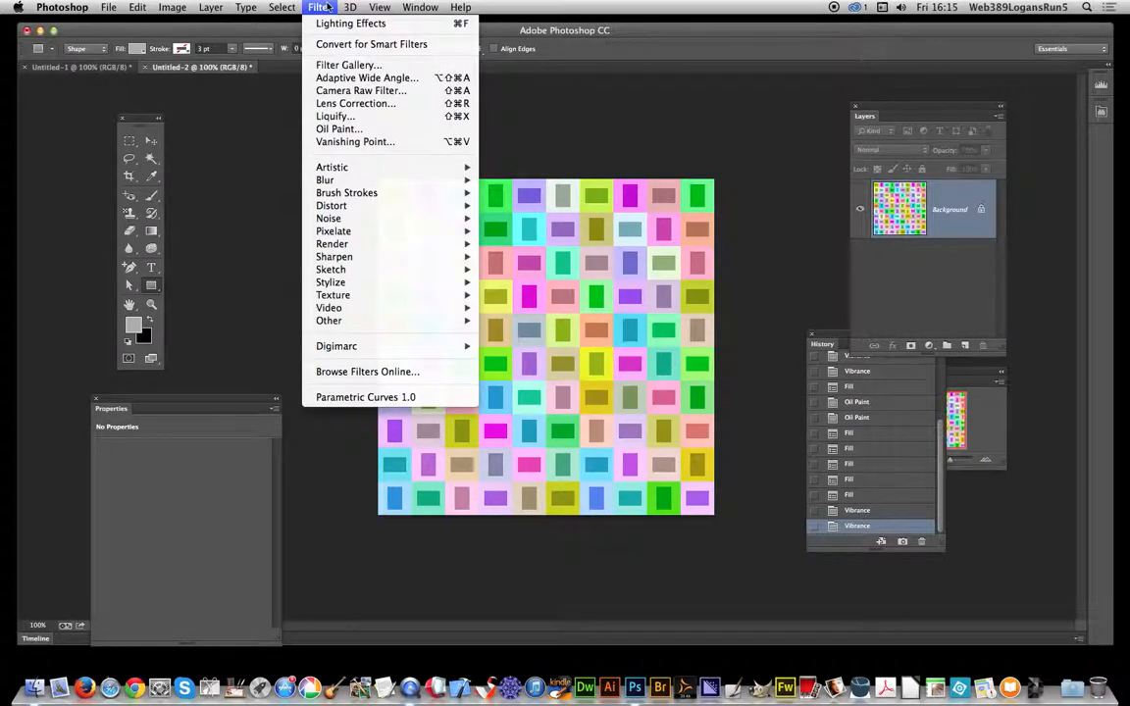
{"action": "left_click", "coordinate": [458, 69]}
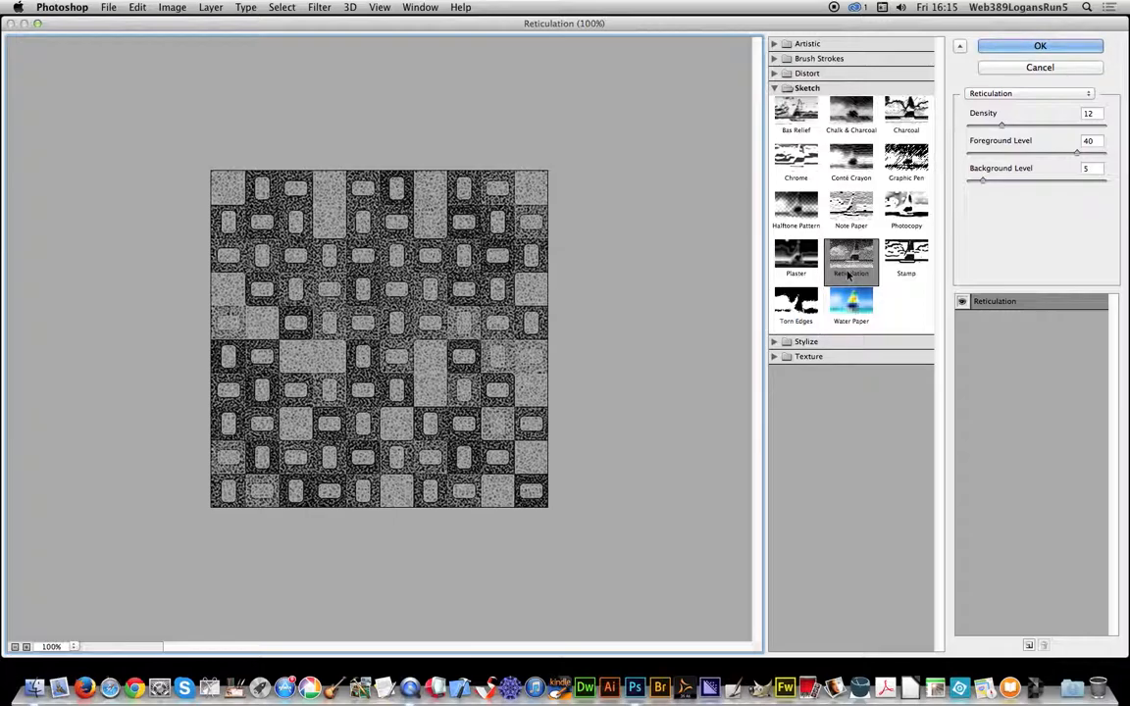
{"action": "left_click", "coordinate": [794, 263]}
{"action": "left_click", "coordinate": [796, 204]}
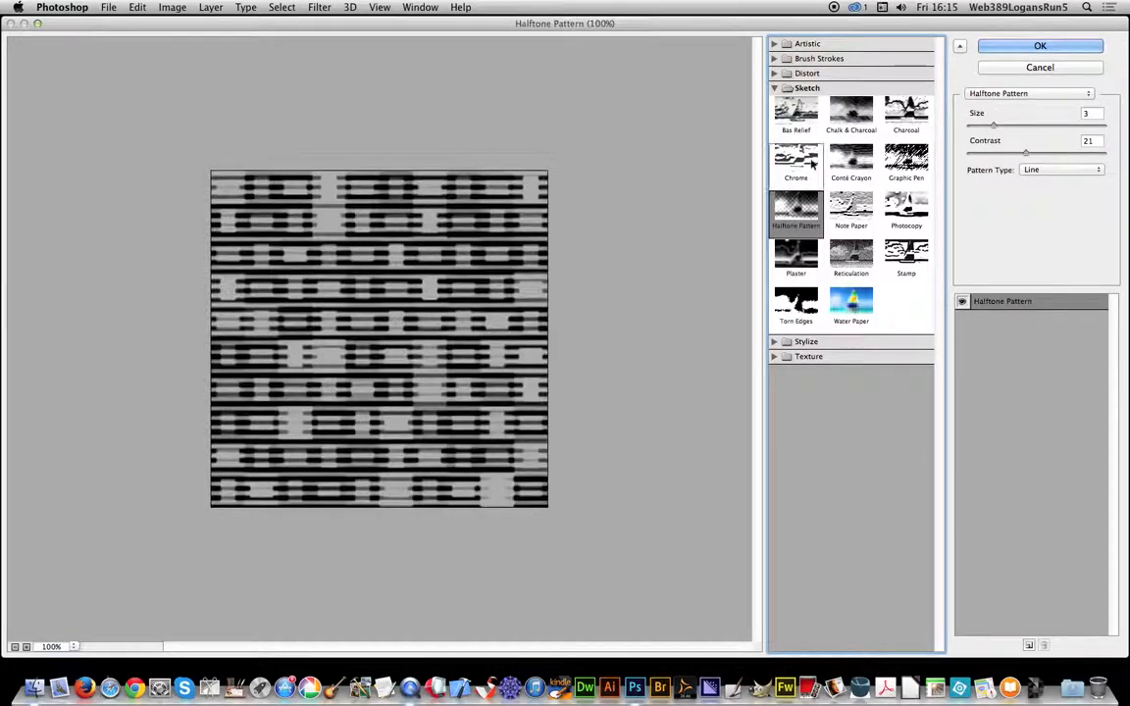
{"action": "left_click", "coordinate": [804, 162]}
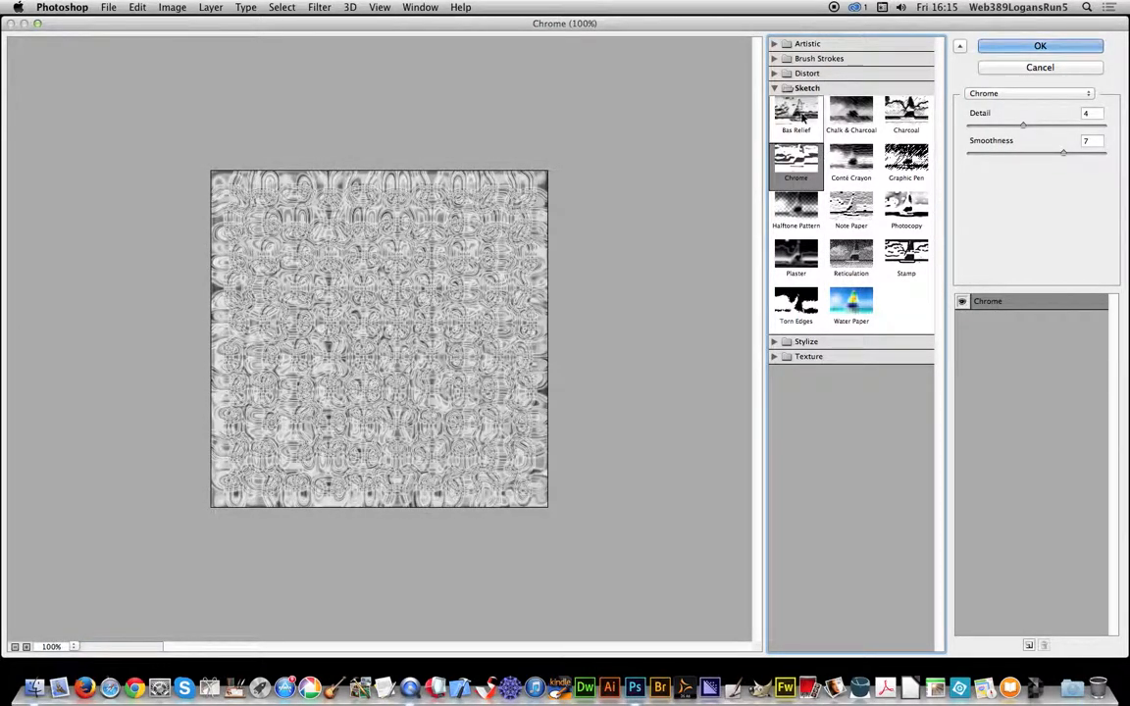
{"action": "left_click", "coordinate": [802, 115]}
- Apply the artistic Watercolor filter with brush detail 9, shadow intensity 1 and texture 1
{"action": "left_click", "coordinate": [799, 43]}
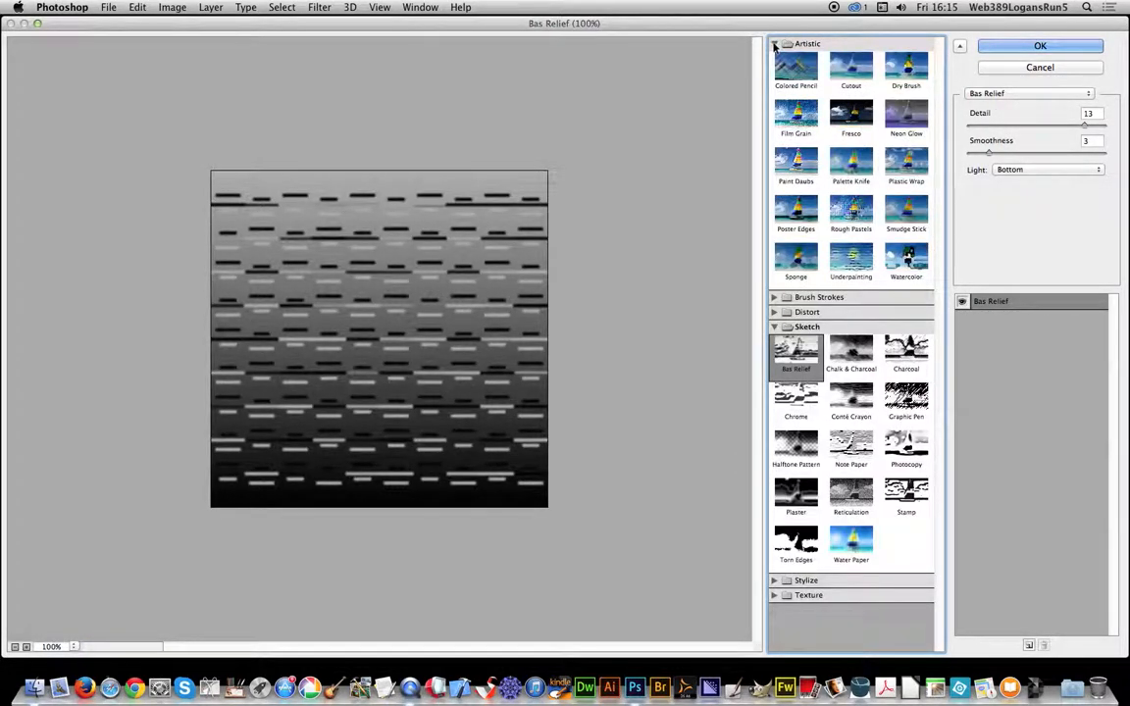
{"action": "left_click", "coordinate": [905, 263]}
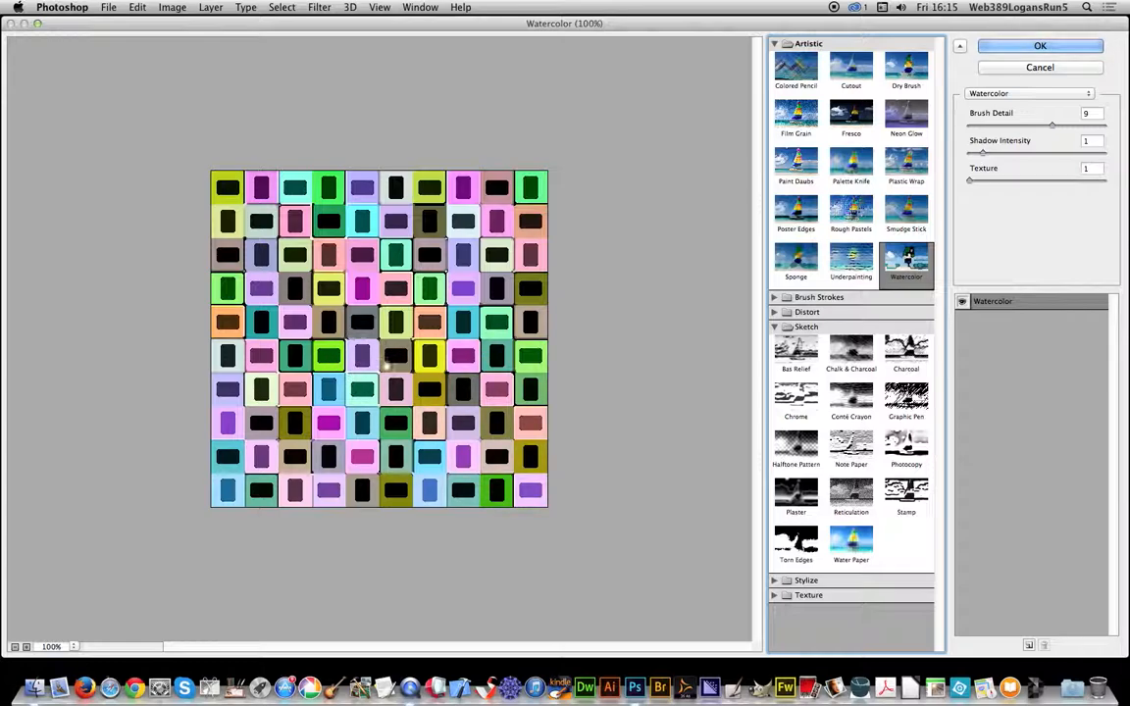
{"action": "left_click", "coordinate": [1054, 46]}
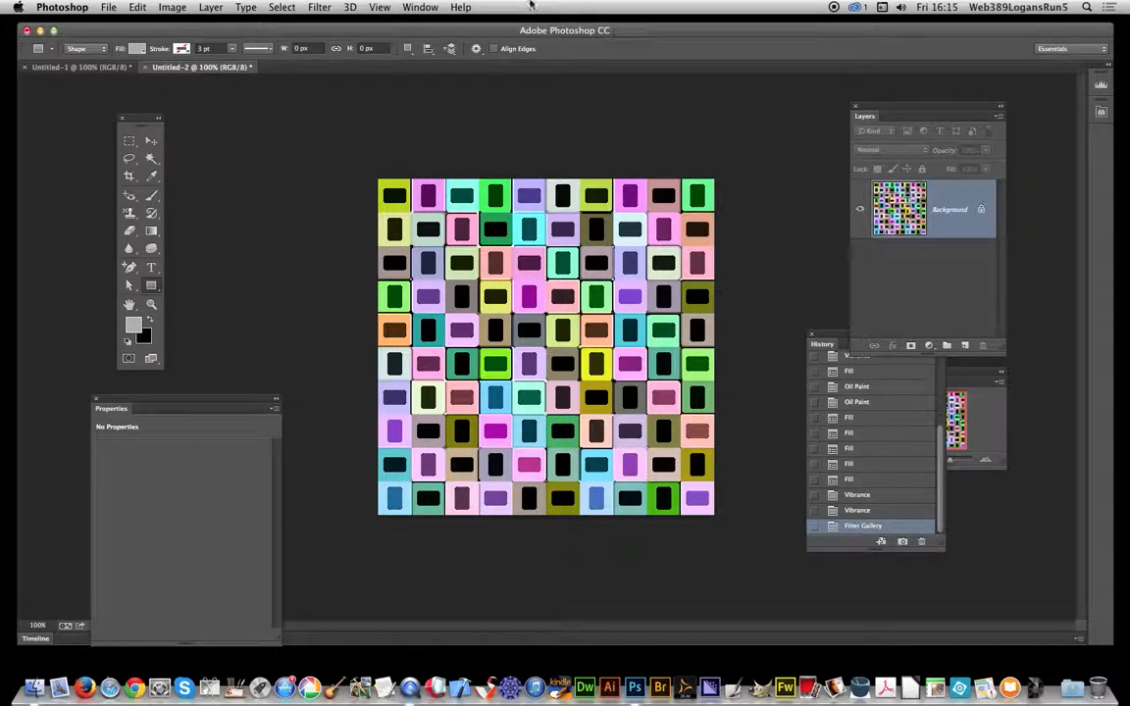
- Apply the Oil Paint filter with stylization 10, cleanliness 10, scale 0.1 and the bristle detail lowered to its minimum
{"action": "left_click", "coordinate": [318, 7]}
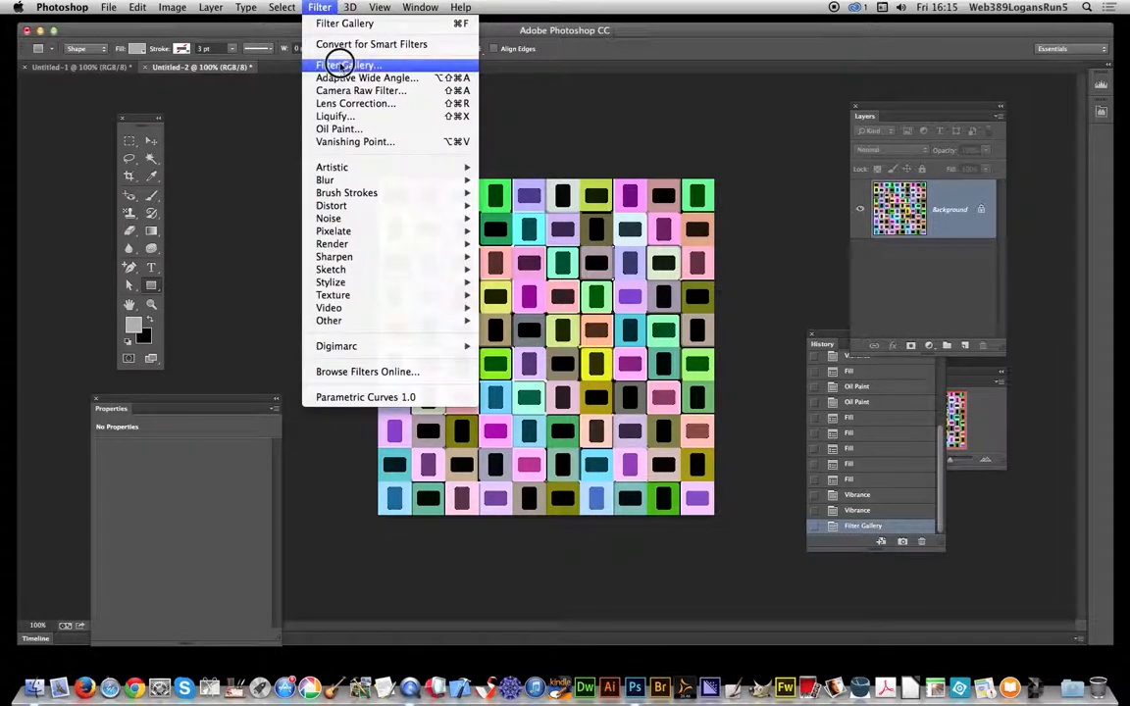
{"action": "left_click", "coordinate": [338, 128]}
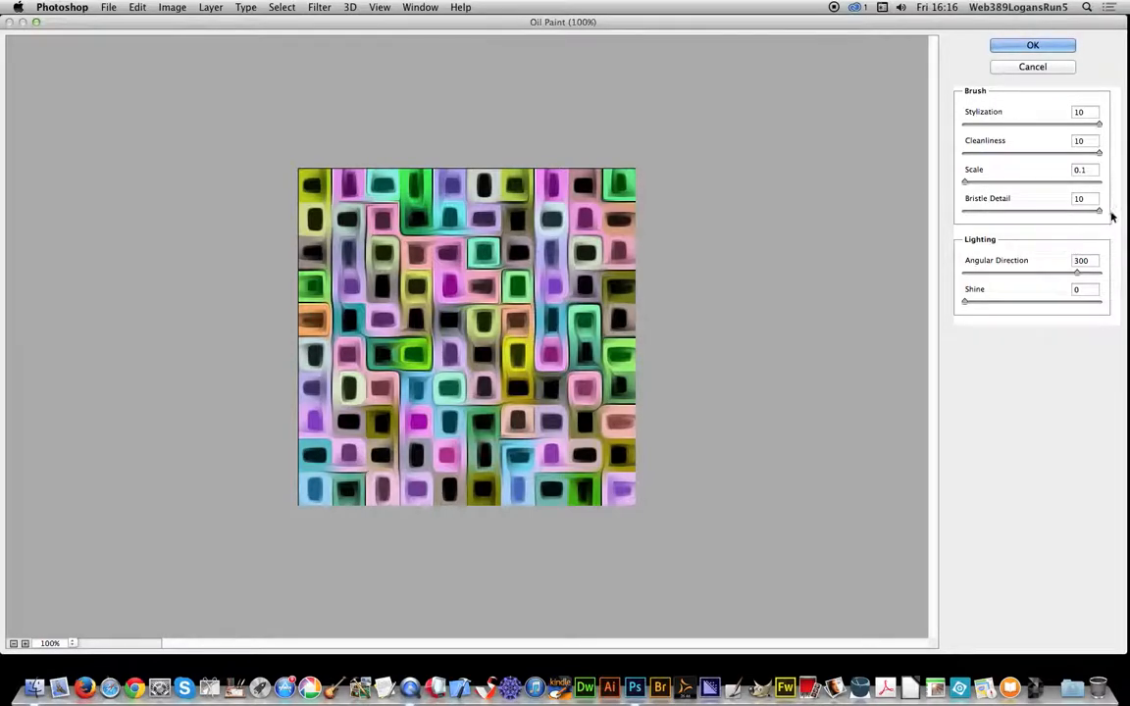
{"action": "left_click_drag", "start_coordinate": [1100, 211], "coordinate": [932, 211]}
{"action": "left_click", "coordinate": [1025, 46]}
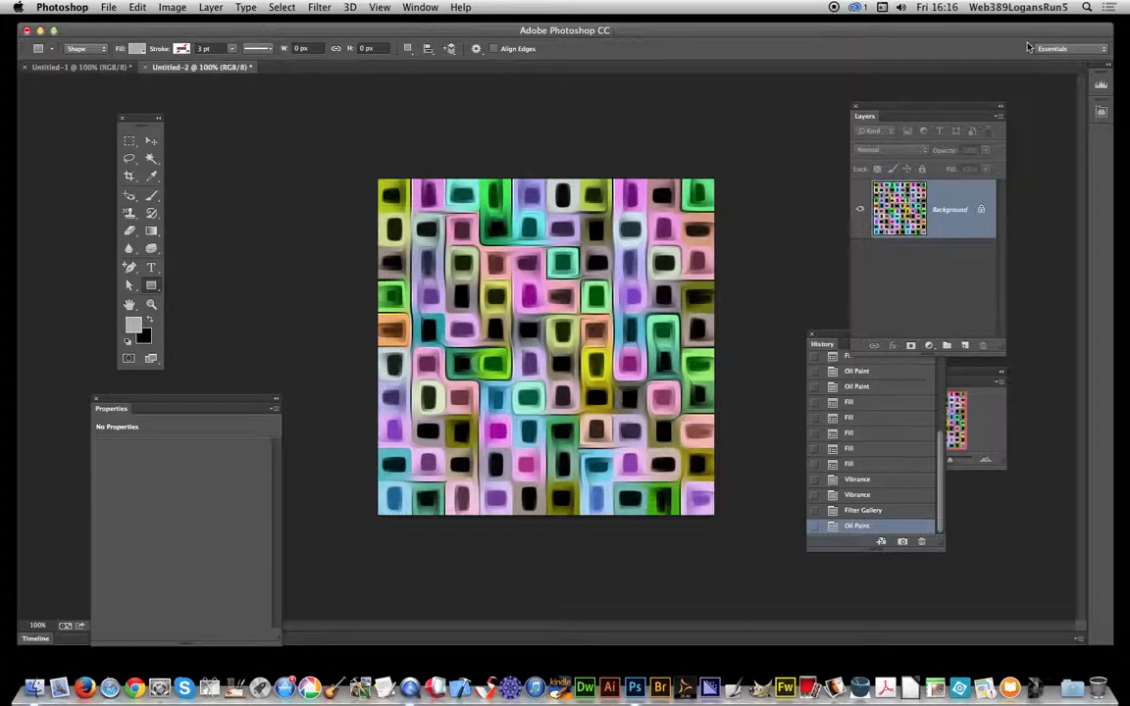
- Start the Lighting Effects render filter and use the Red channel as the texture for Spot Light 1
{"action": "left_click", "coordinate": [327, 7]}
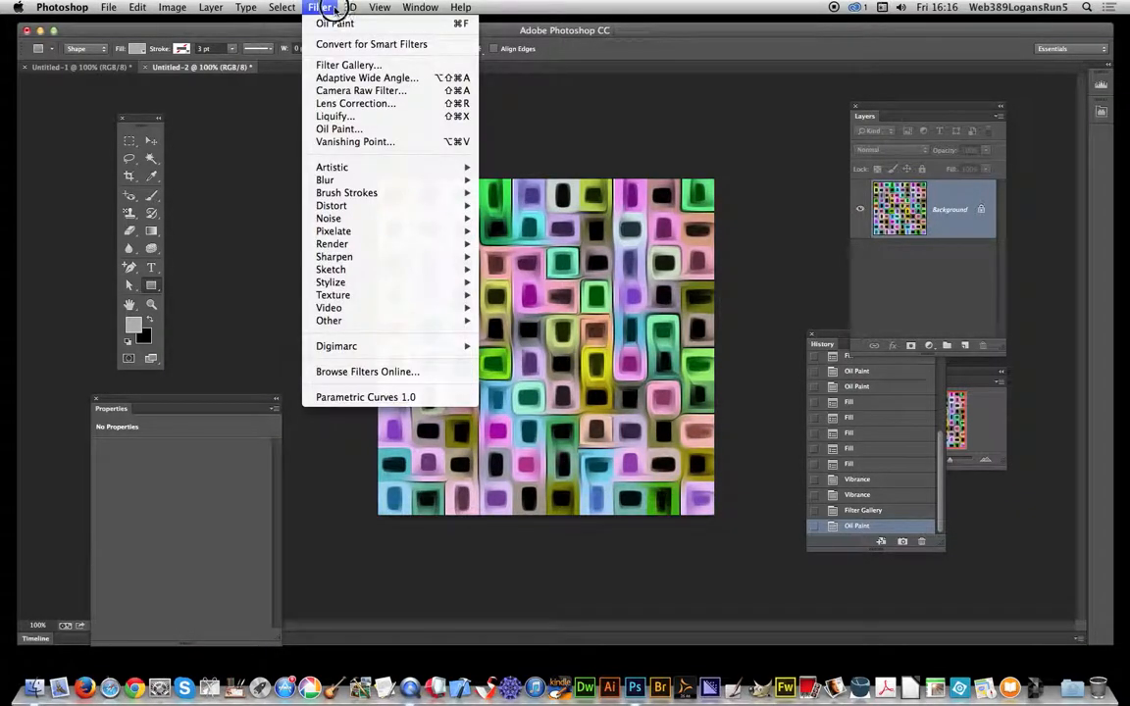
{"action": "mouse_move", "coordinate": [361, 244]}
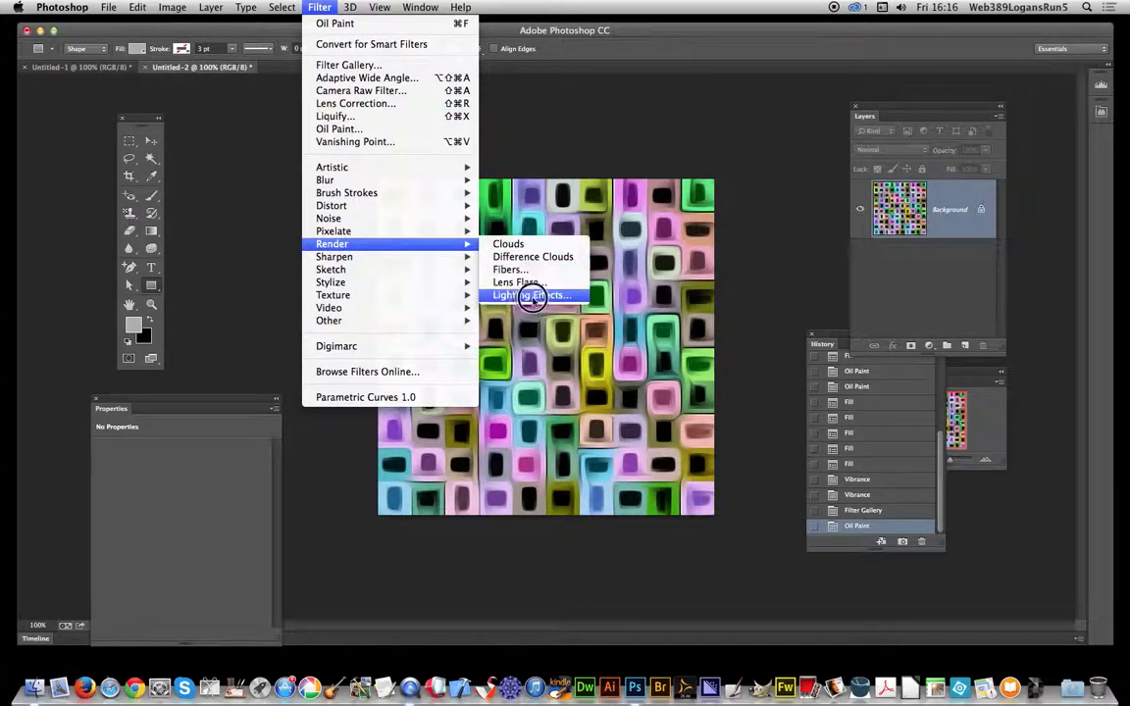
{"action": "left_click", "coordinate": [531, 294]}
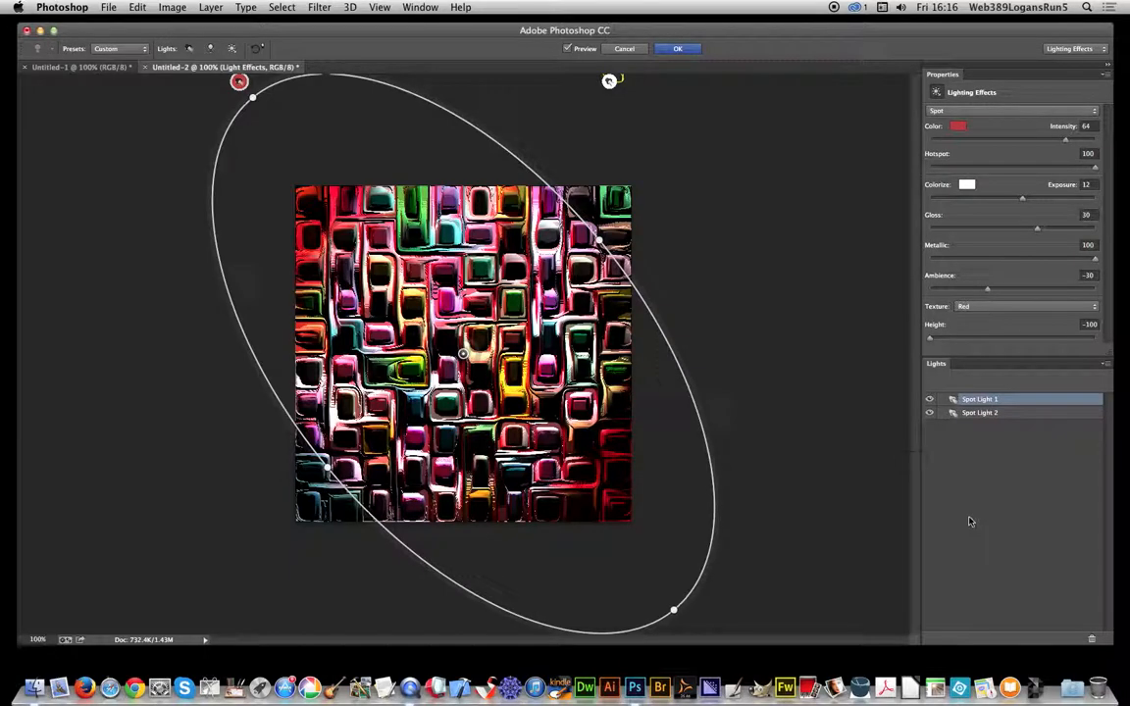
{"action": "left_click_drag", "start_coordinate": [934, 339], "coordinate": [962, 333]}
{"action": "left_click", "coordinate": [968, 307]}
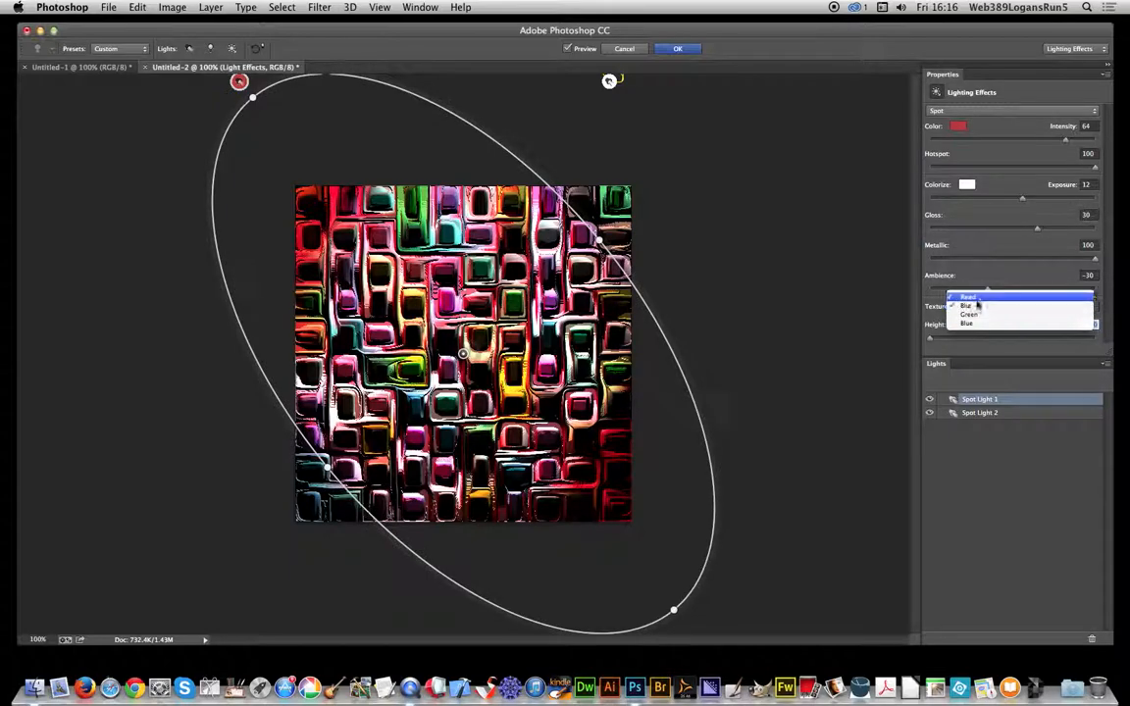
{"action": "left_click", "coordinate": [973, 307]}
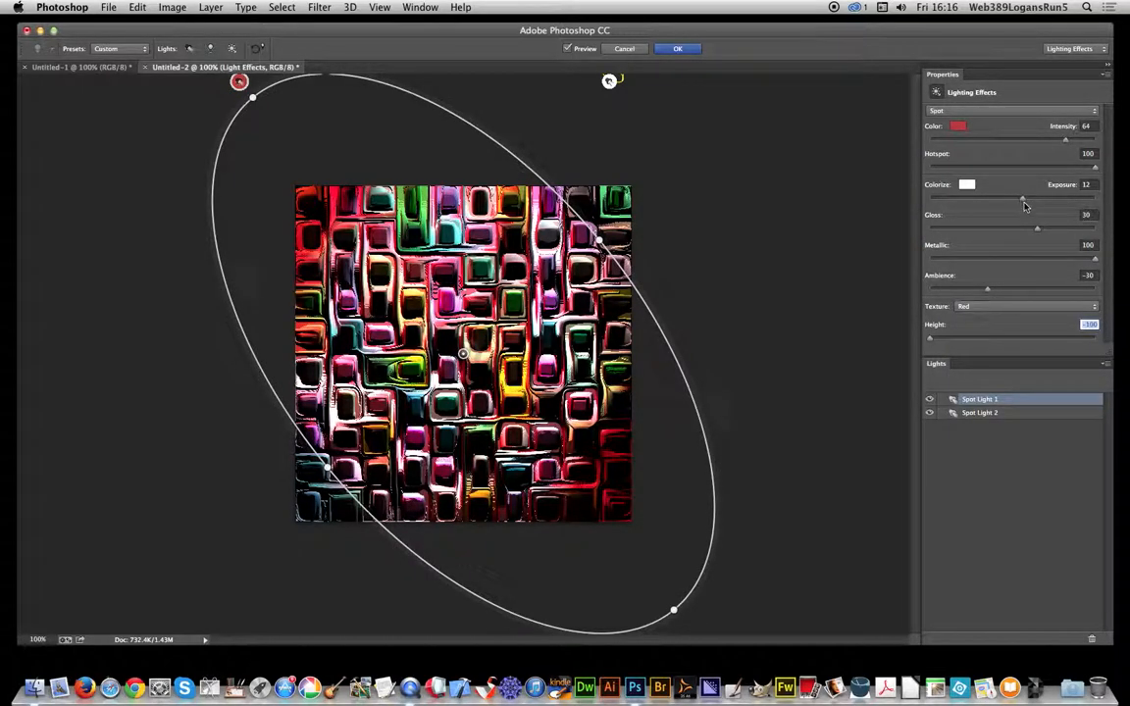
- Set Spot Light 1's gloss to 33 and shrink its light ellipse slightly from the upper end
{"action": "left_click", "coordinate": [1040, 232]}
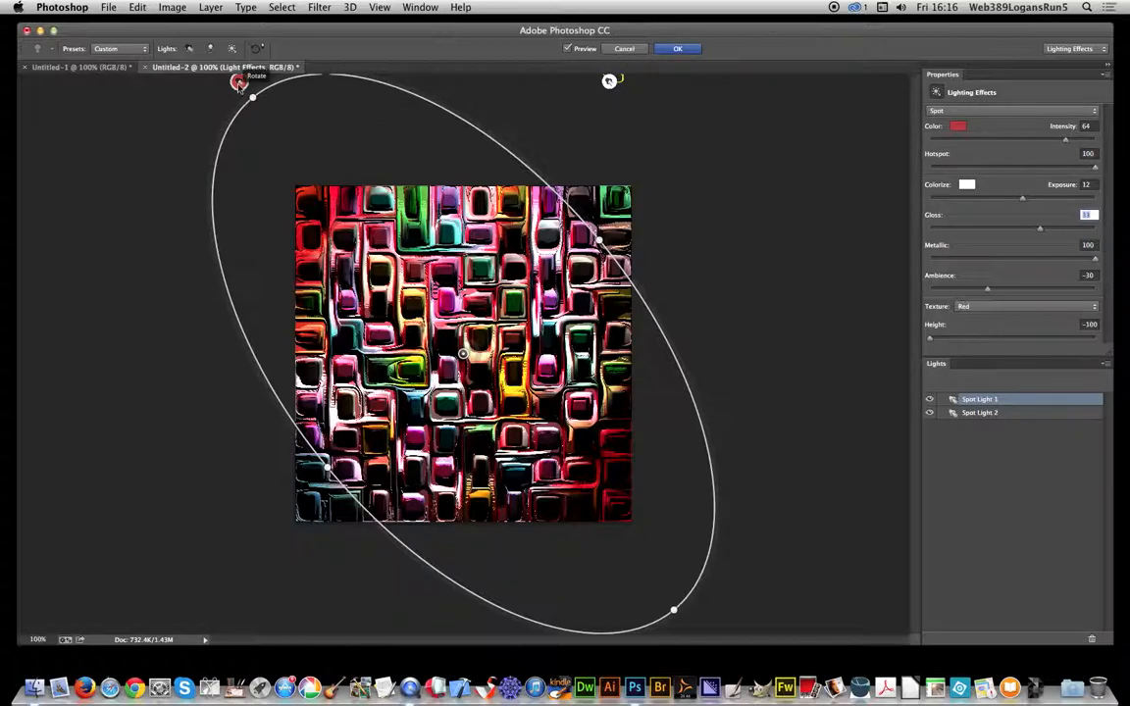
{"action": "left_click_drag", "start_coordinate": [252, 98], "coordinate": [239, 133]}
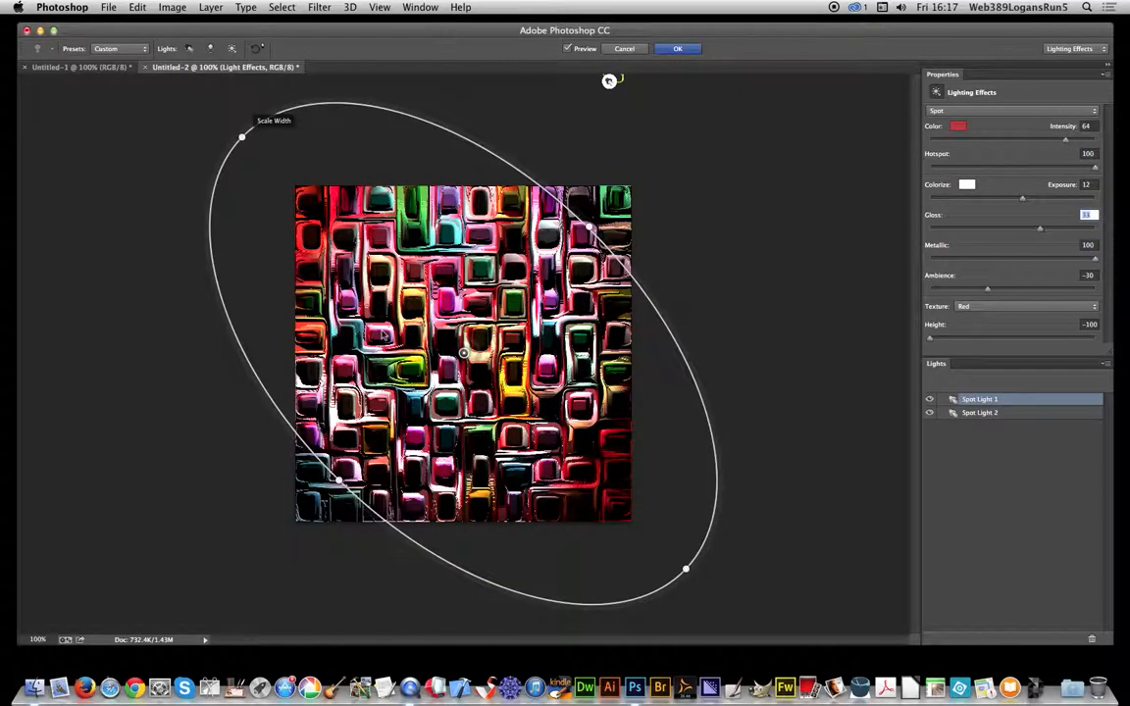